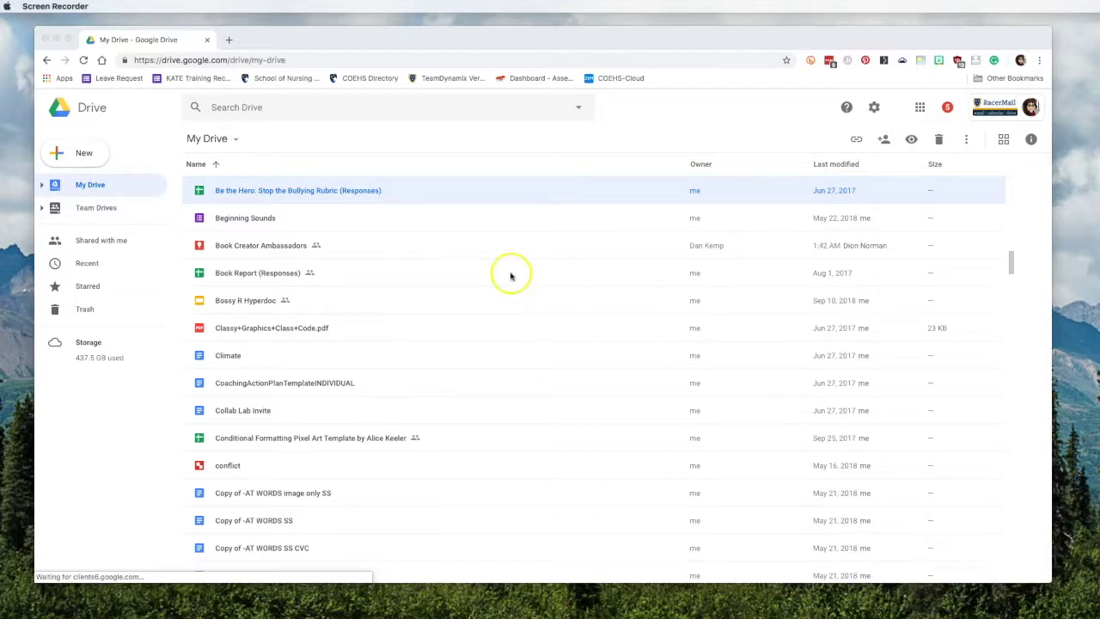
Browse the My Drive contents in both list and grid layout, then return to the list layout
{"action": "scroll", "coordinate": [508, 275], "scroll_direction": "up", "scroll_amount": 15}
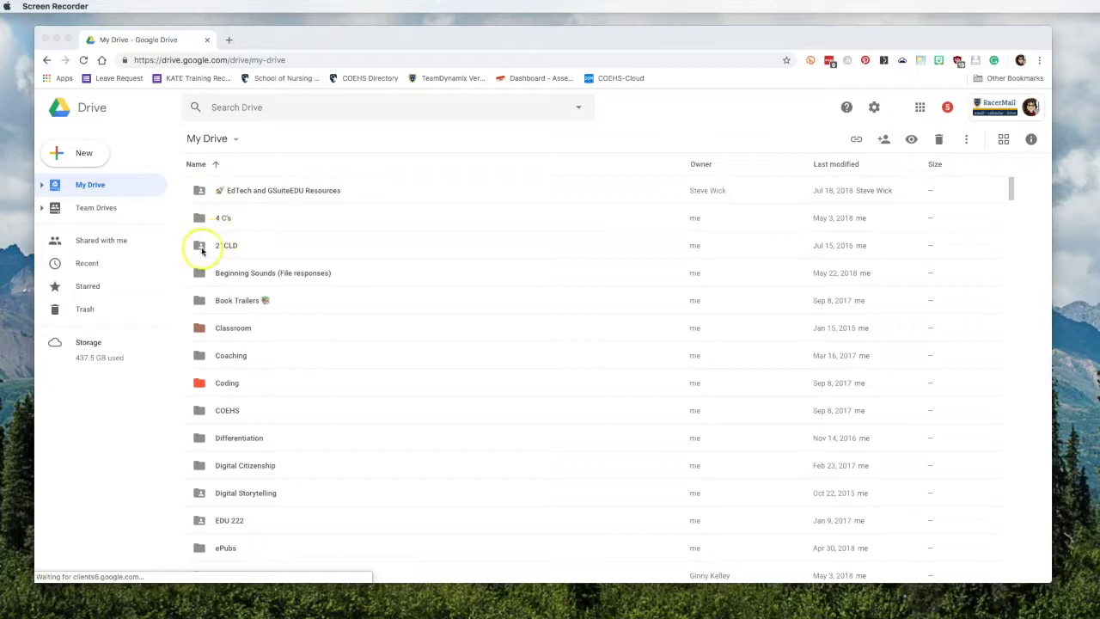
{"action": "scroll", "coordinate": [263, 452], "scroll_direction": "down", "scroll_amount": 15}
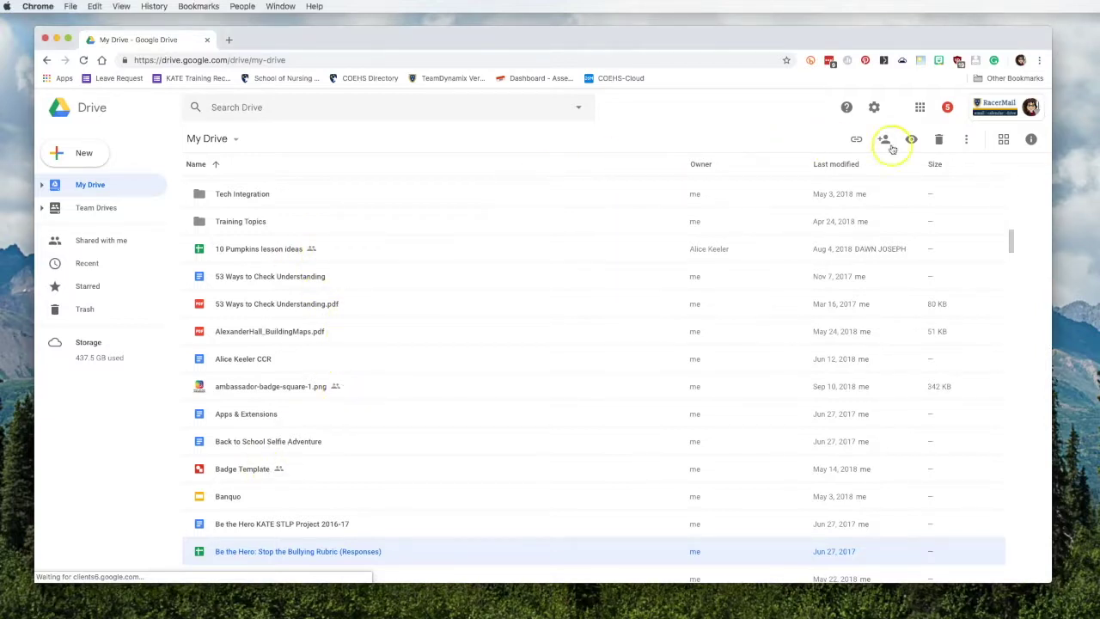
{"action": "left_click", "coordinate": [1005, 140]}
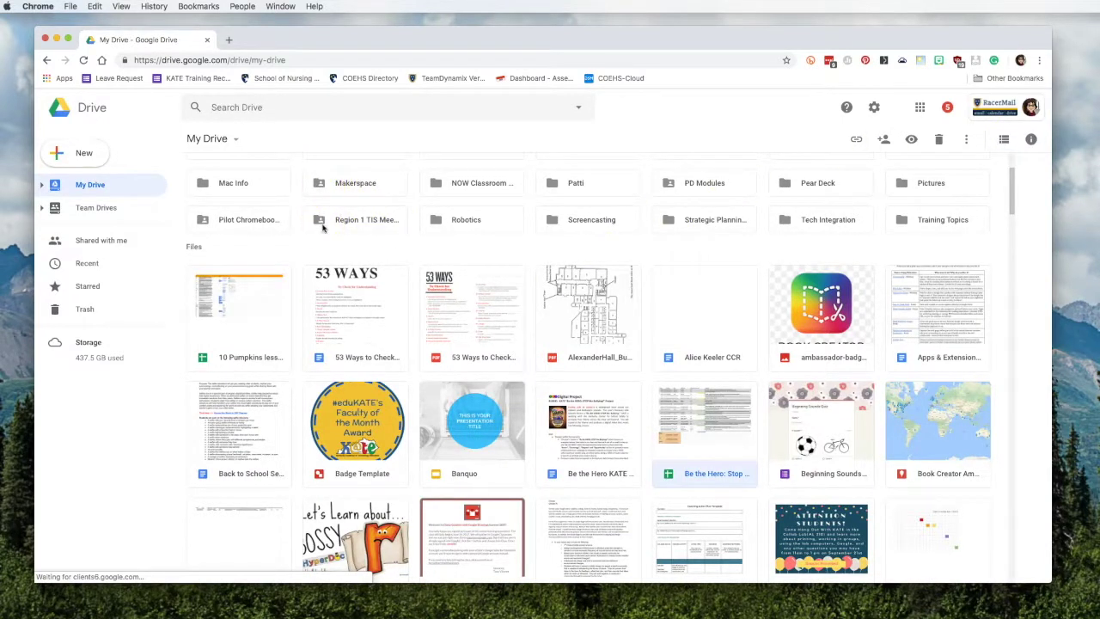
{"action": "scroll", "coordinate": [475, 367], "scroll_direction": "down", "scroll_amount": 5}
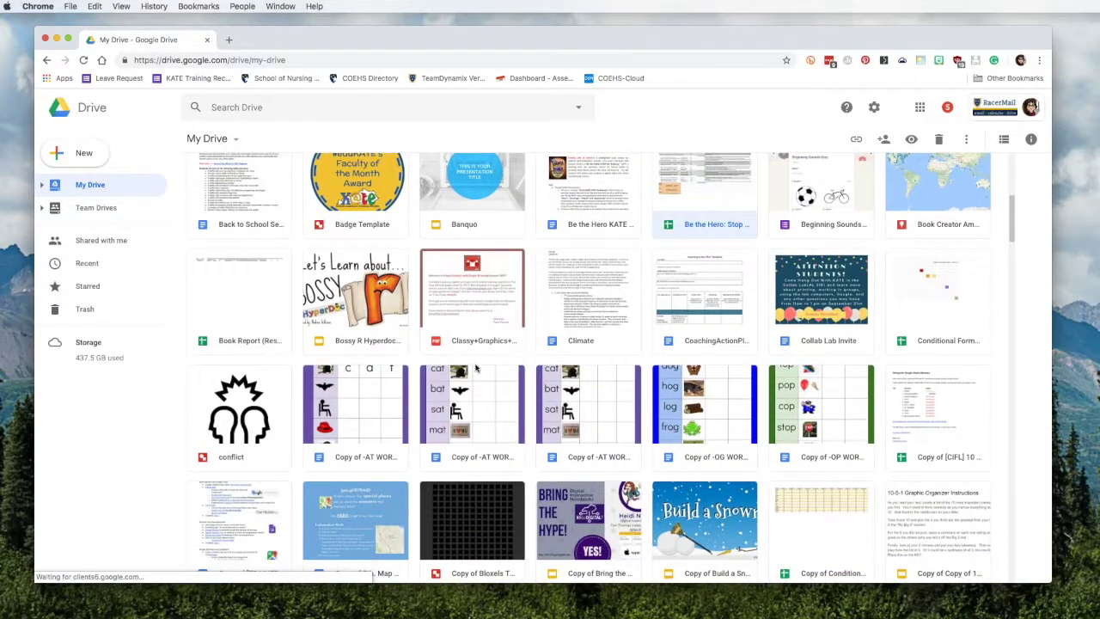
{"action": "scroll", "coordinate": [459, 249], "scroll_direction": "up", "scroll_amount": 7}
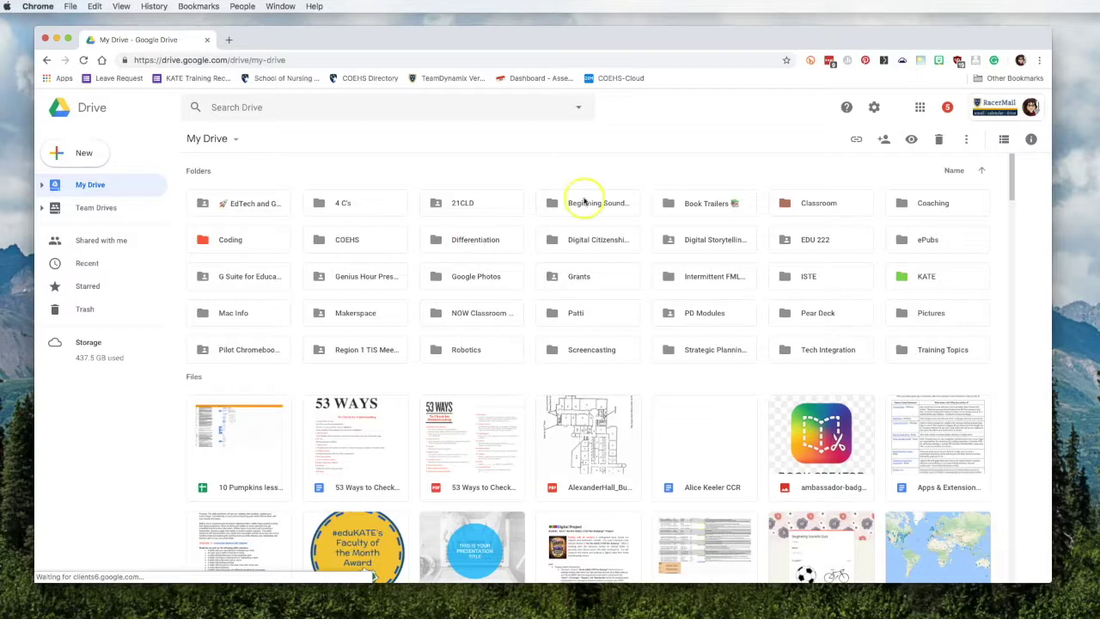
{"action": "left_click", "coordinate": [1004, 138]}
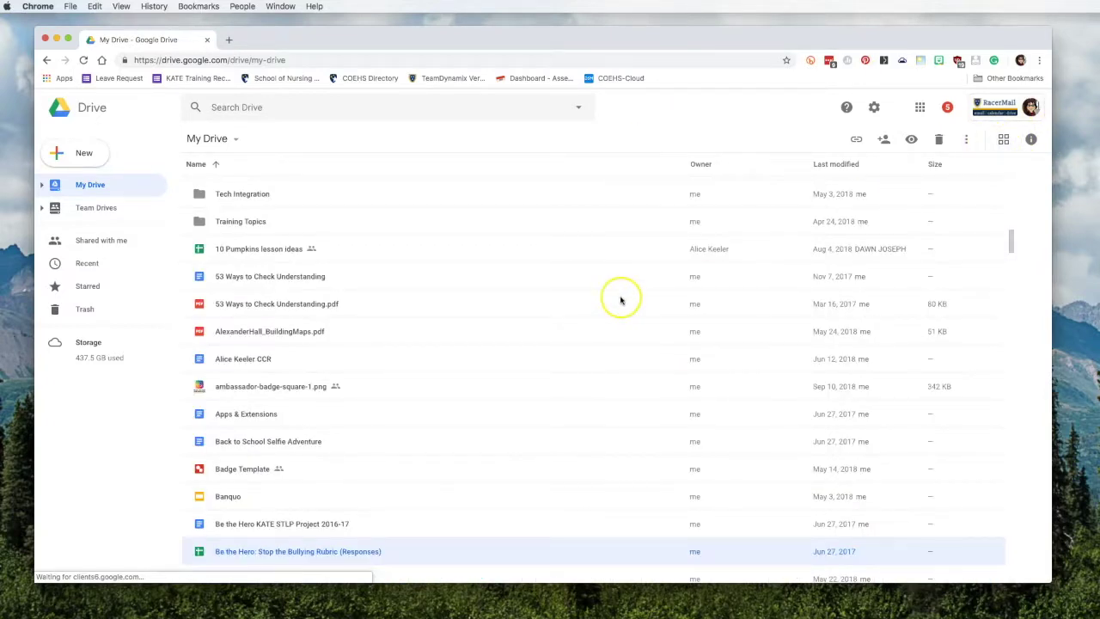
Open sharing for the Apps & Extensions document and add a suggested contact starting with "v" as recipient
{"action": "scroll", "coordinate": [430, 371], "scroll_direction": "down", "scroll_amount": 2}
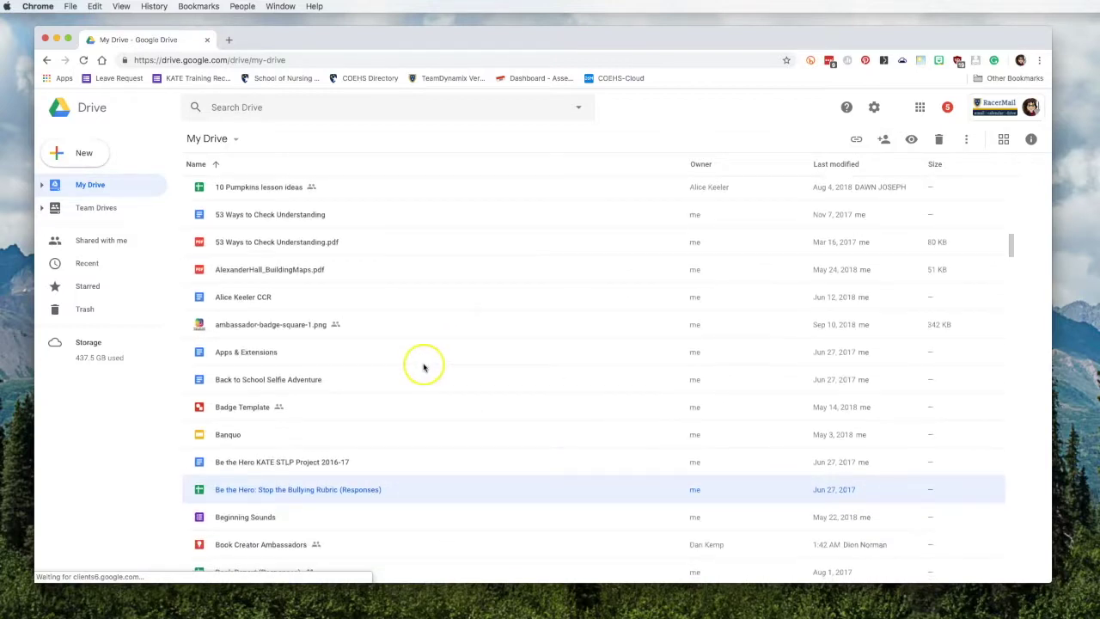
{"action": "right_click", "coordinate": [256, 355]}
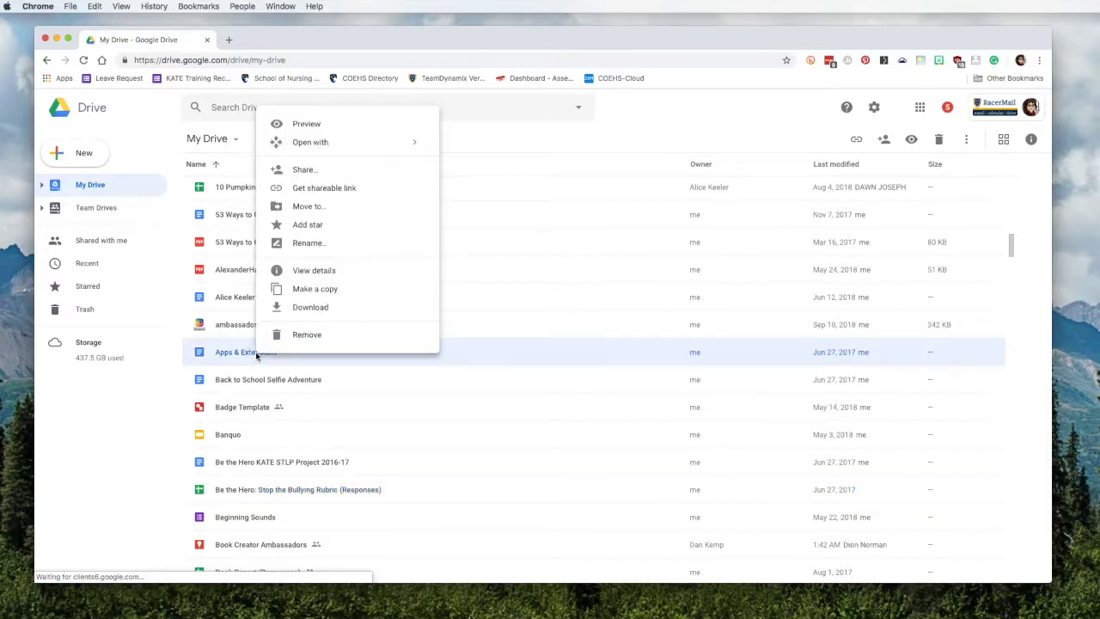
{"action": "left_click", "coordinate": [312, 169]}
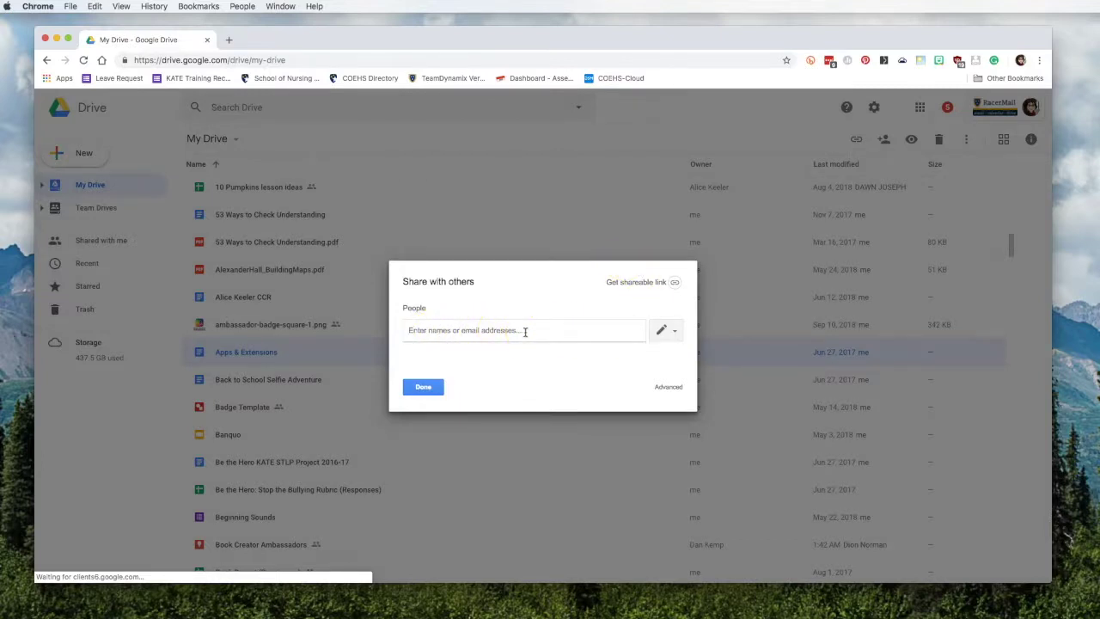
{"action": "type", "text": "v"}
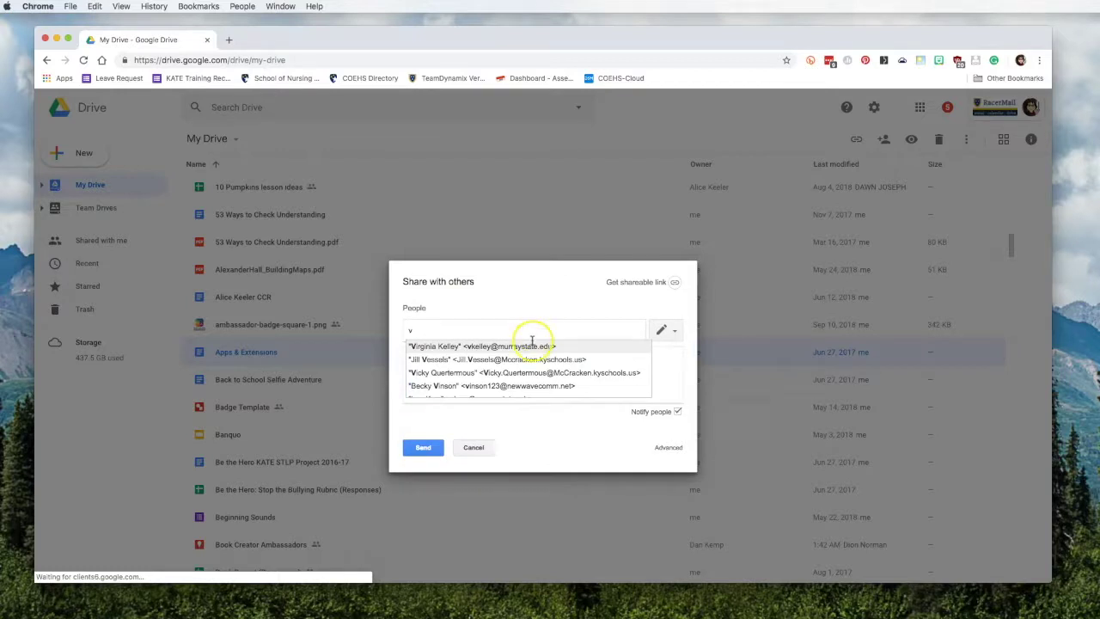
{"action": "left_click", "coordinate": [521, 347]}
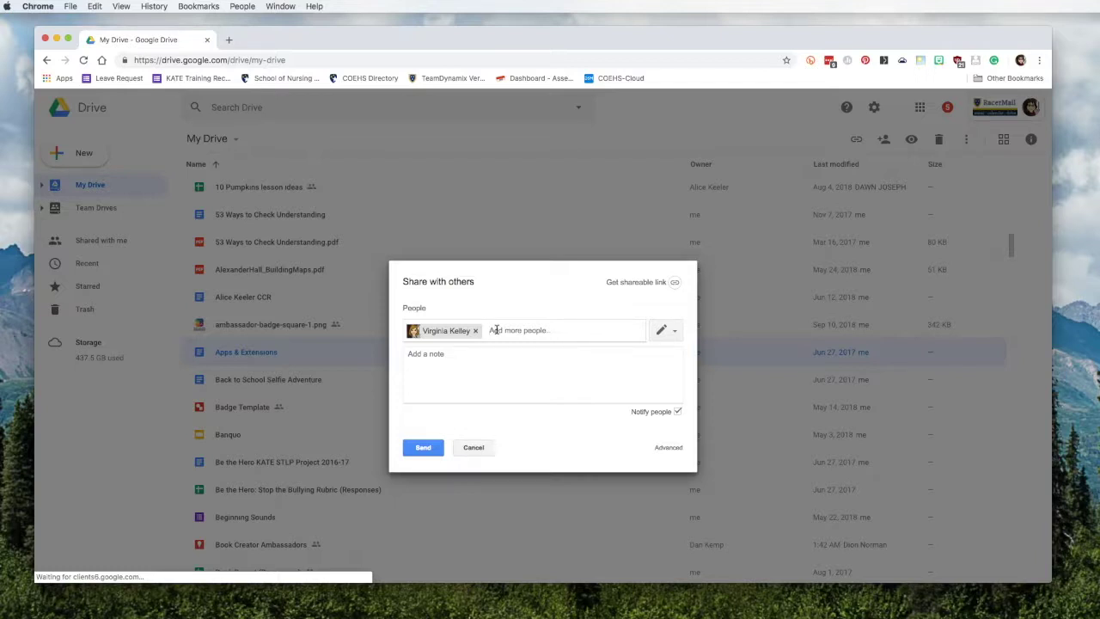
Set the invited person's access to Can view and check the optional note and the other permission levels
{"action": "left_click", "coordinate": [674, 334]}
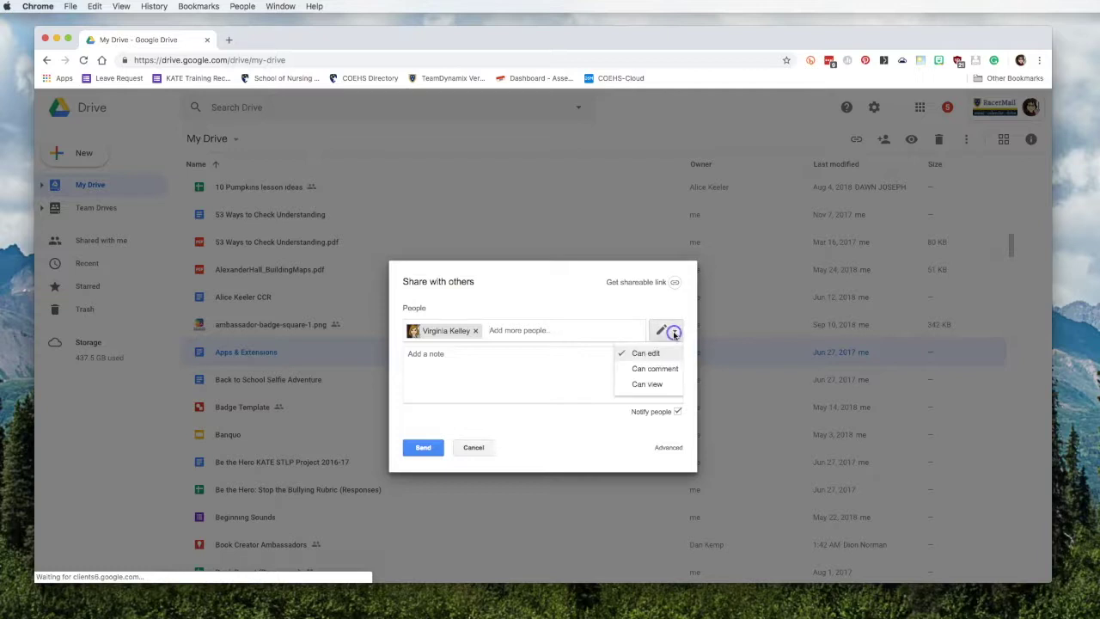
{"action": "left_click", "coordinate": [656, 385]}
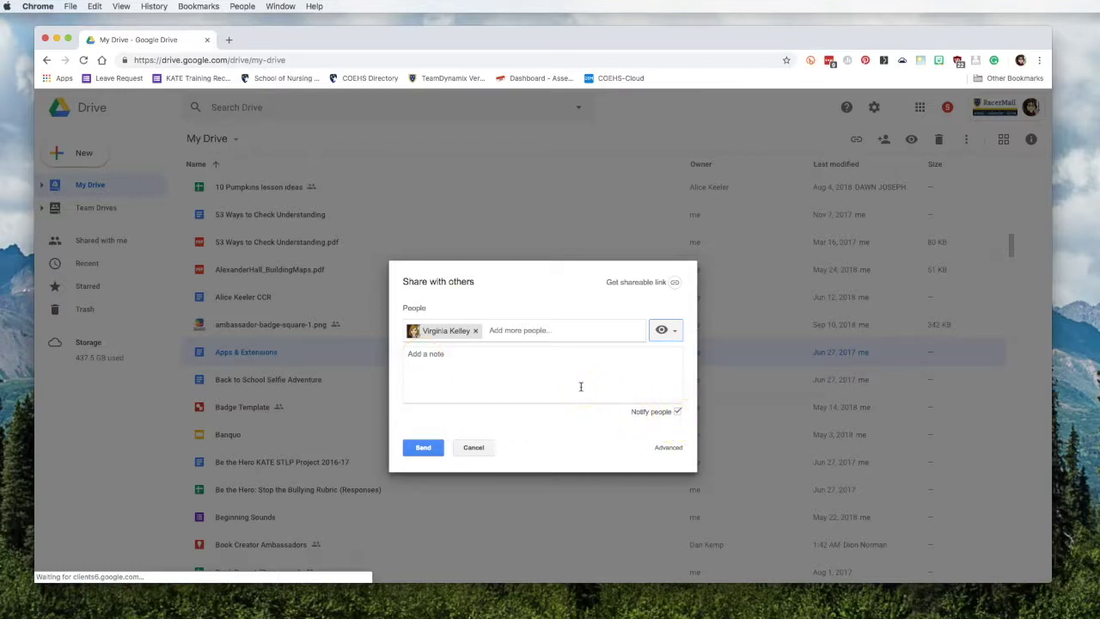
{"action": "left_click", "coordinate": [425, 355]}
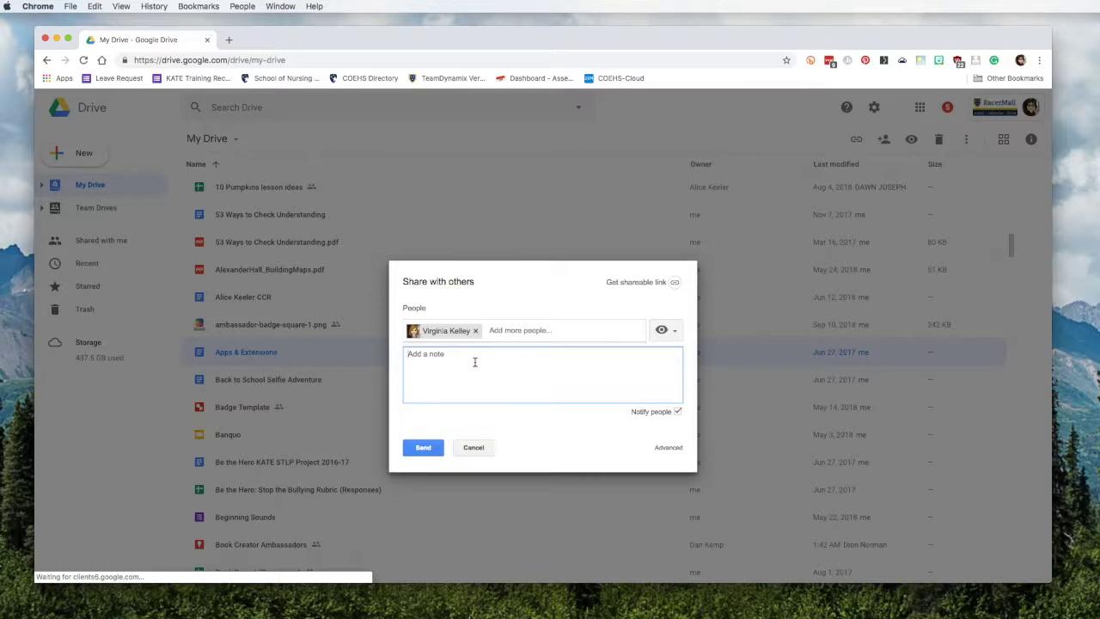
{"action": "left_click", "coordinate": [424, 452]}
{"action": "left_click", "coordinate": [675, 333]}
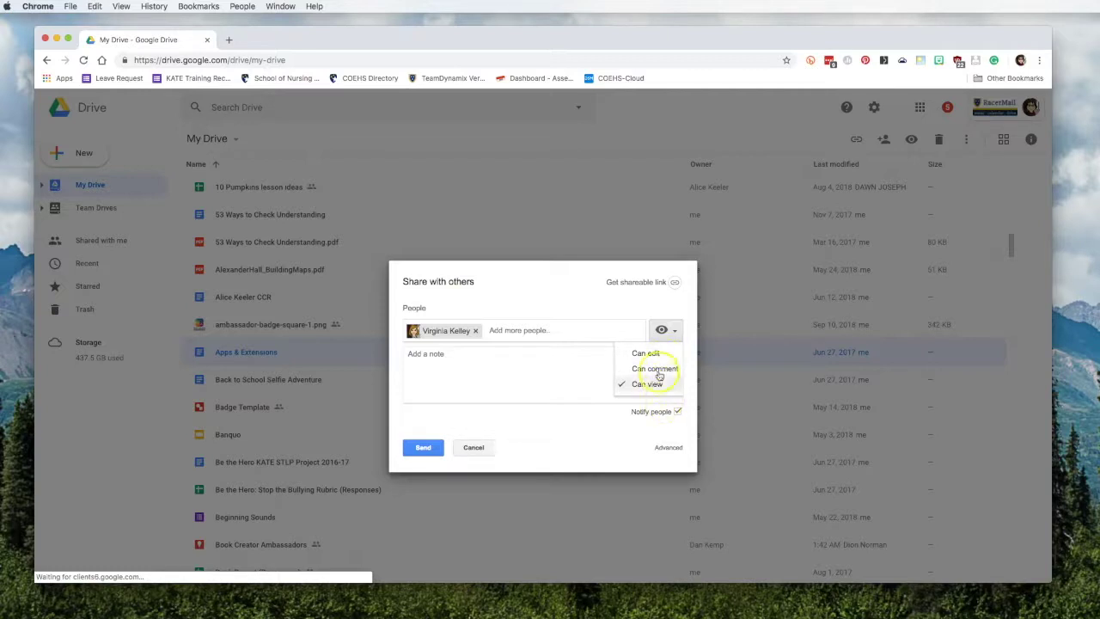
{"action": "left_click", "coordinate": [659, 368]}
Turn on link sharing for the document and open the additional link-sharing options
{"action": "left_click", "coordinate": [630, 284]}
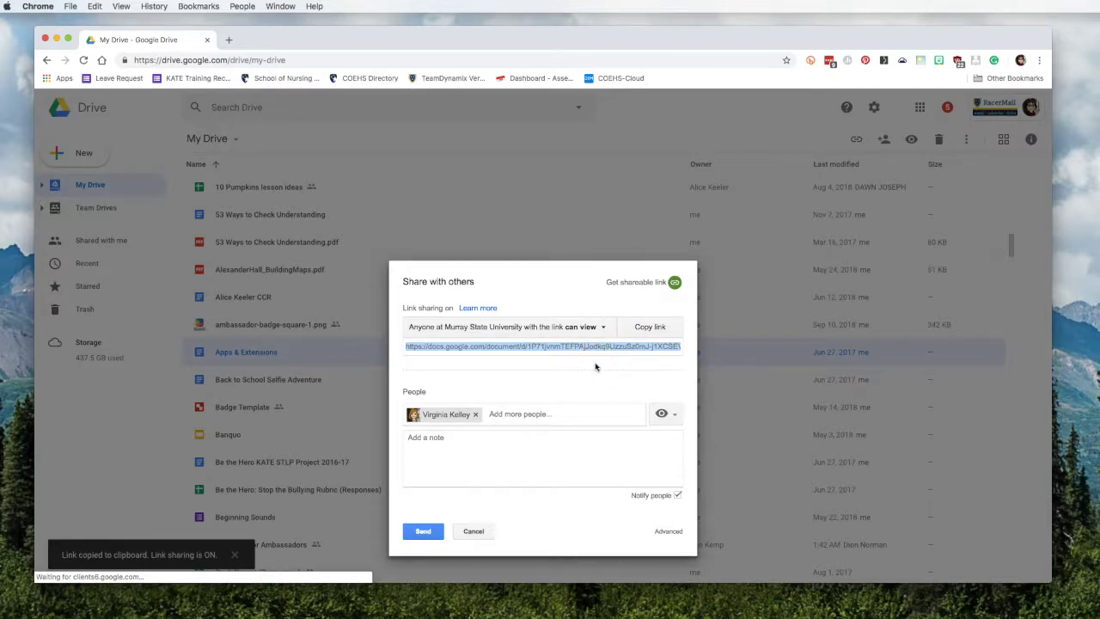
{"action": "left_click", "coordinate": [607, 334]}
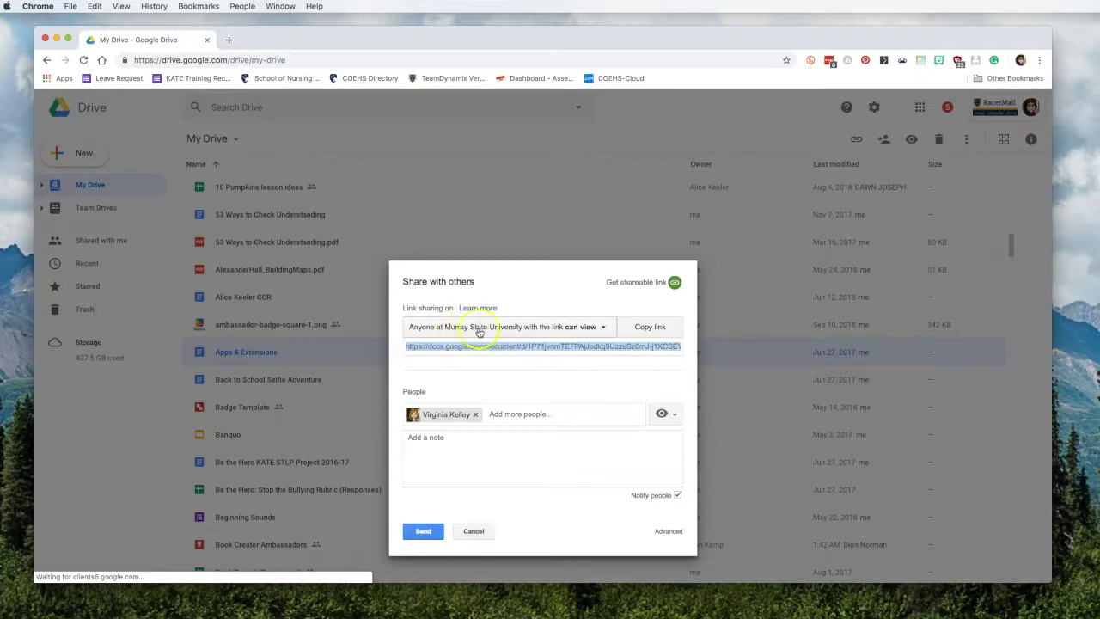
{"action": "left_click", "coordinate": [604, 328]}
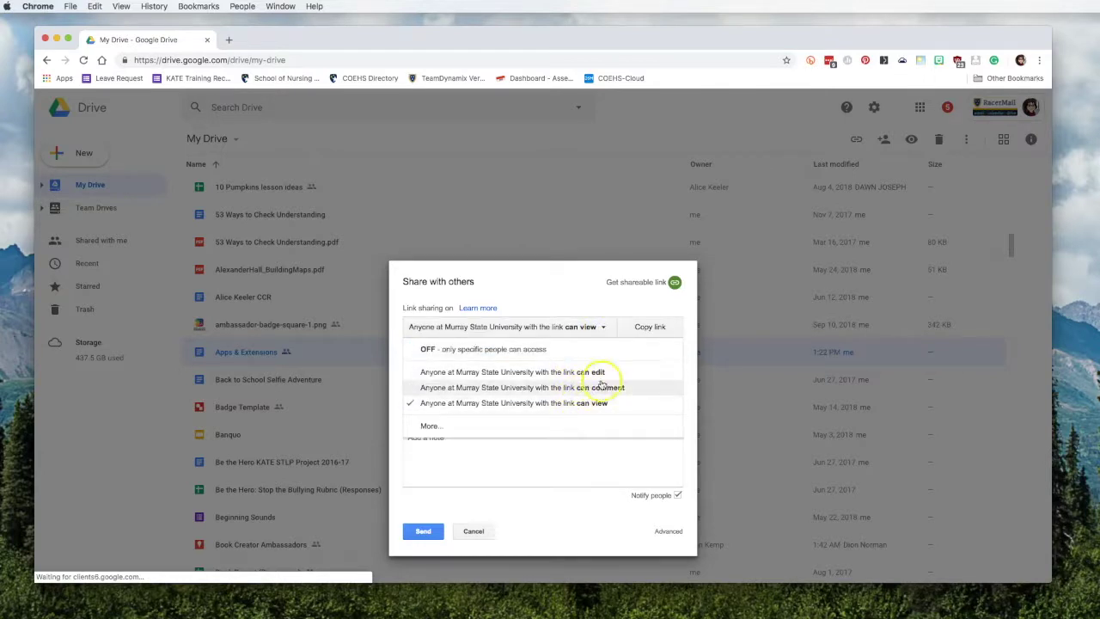
{"action": "left_click", "coordinate": [432, 425]}
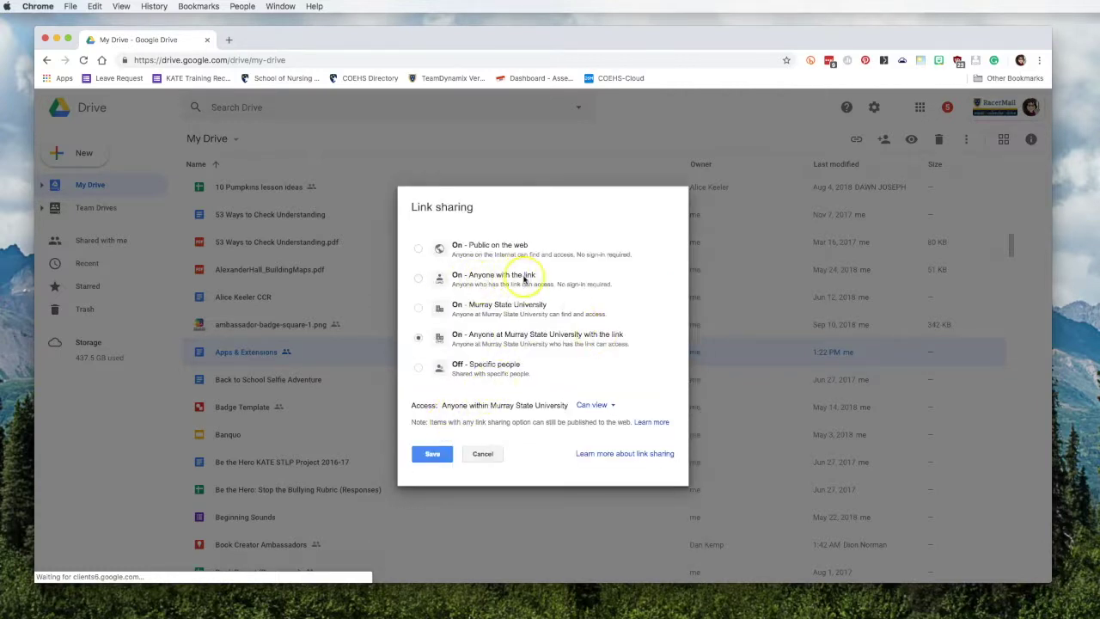
Set link sharing to Anyone with the link, keep access at Can view, save it and copy the link
{"action": "left_click", "coordinate": [420, 282]}
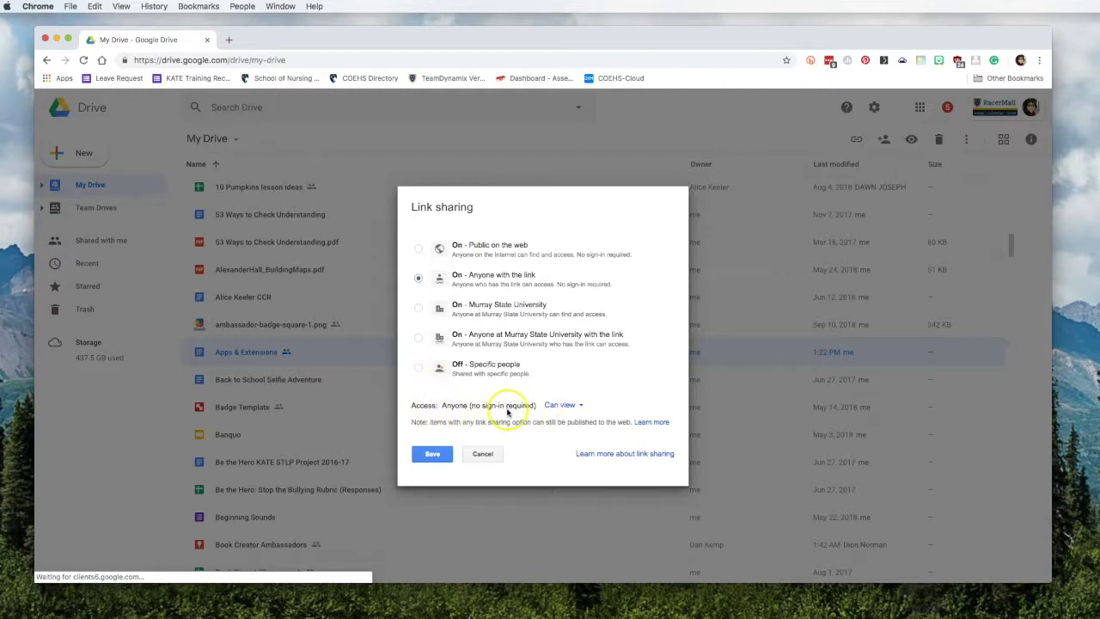
{"action": "left_click", "coordinate": [580, 406]}
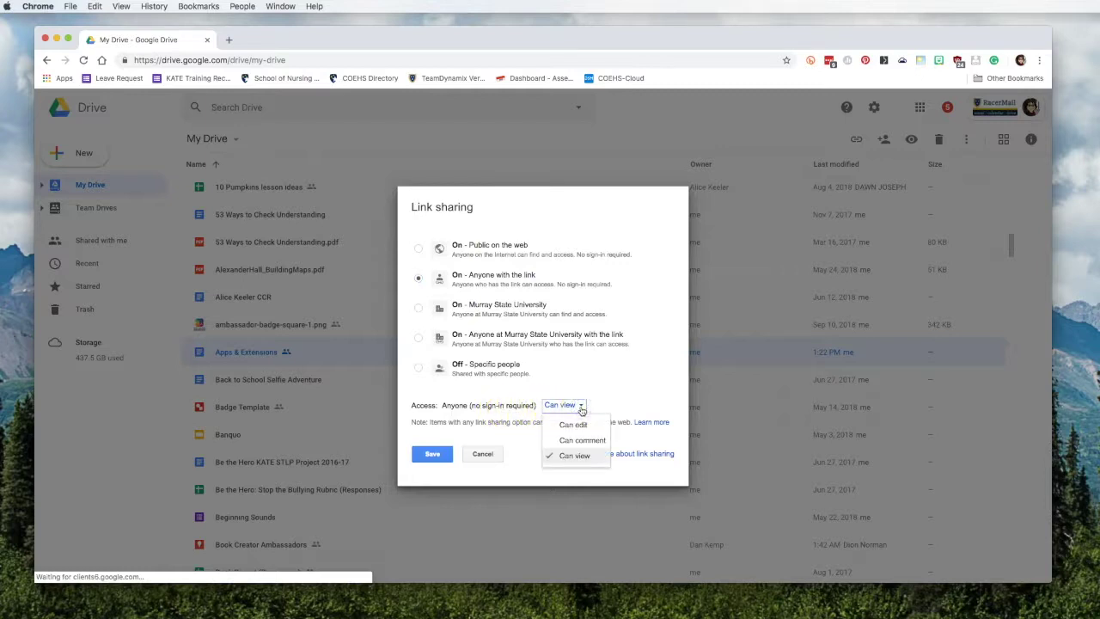
{"action": "left_click", "coordinate": [599, 389]}
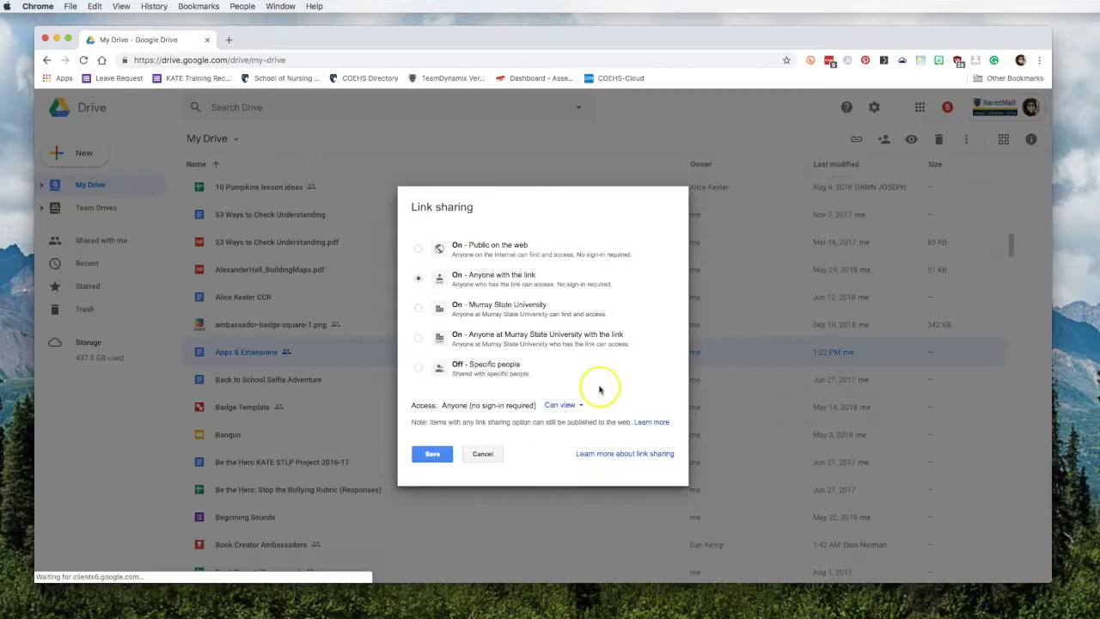
{"action": "left_click", "coordinate": [434, 455]}
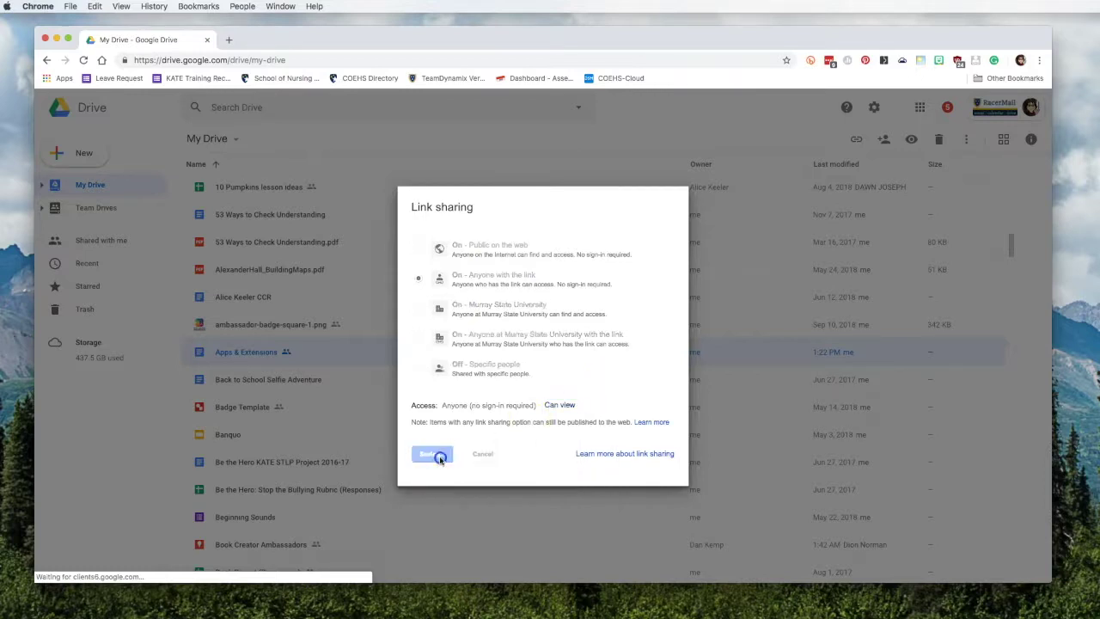
{"action": "left_click", "coordinate": [501, 257]}
{"action": "left_click", "coordinate": [657, 255]}
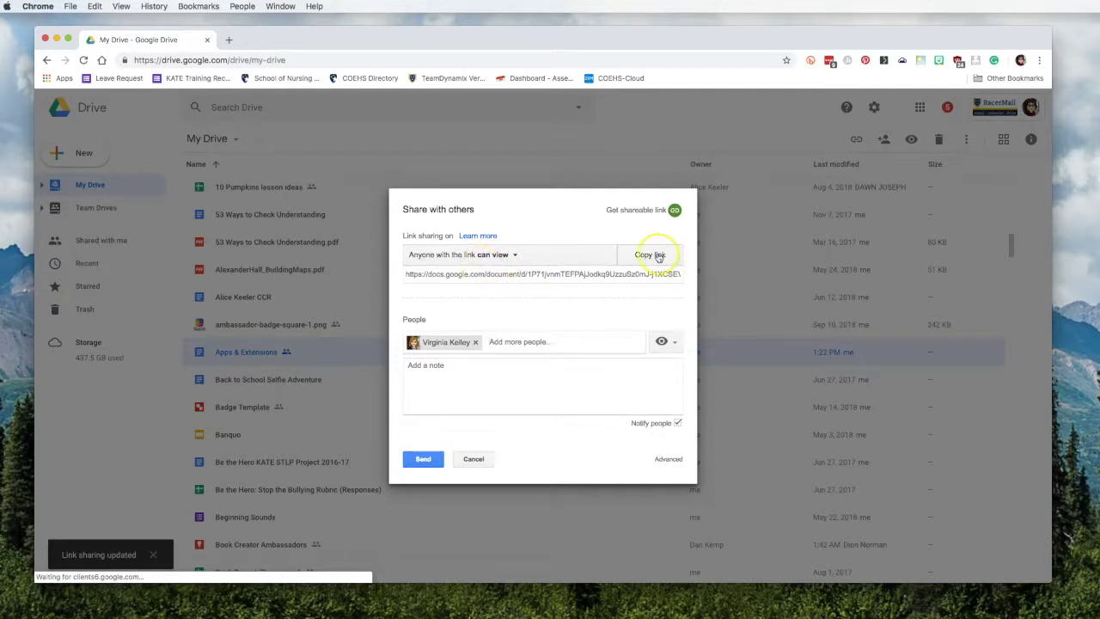
Review the advanced sharing settings, cancel the pending invitation and finish sharing
{"action": "left_click", "coordinate": [669, 460]}
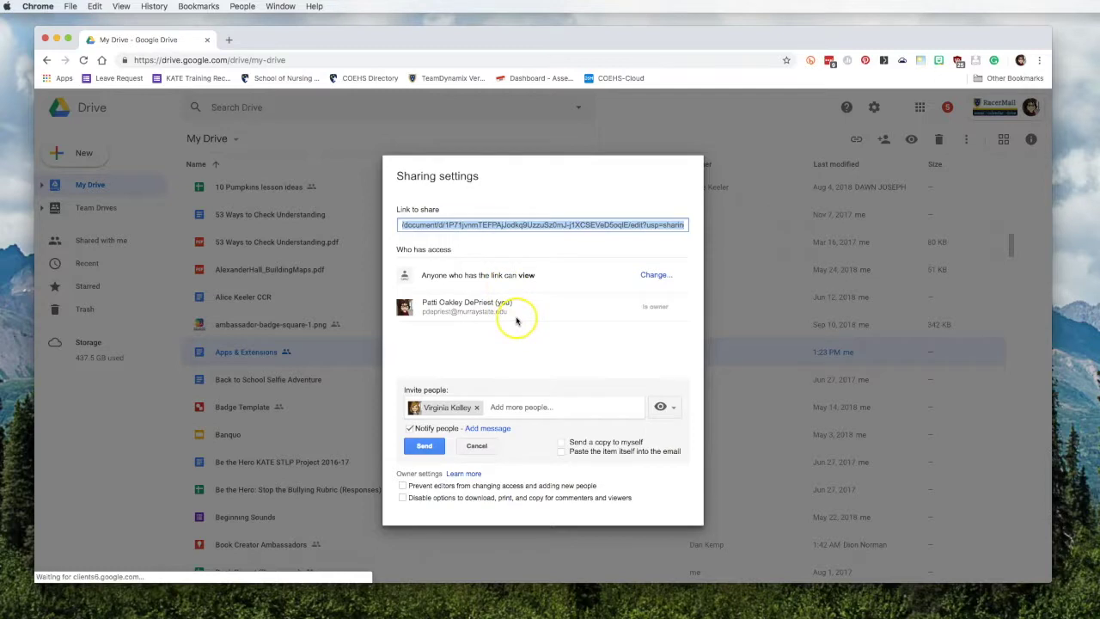
{"action": "mouse_move", "coordinate": [659, 311]}
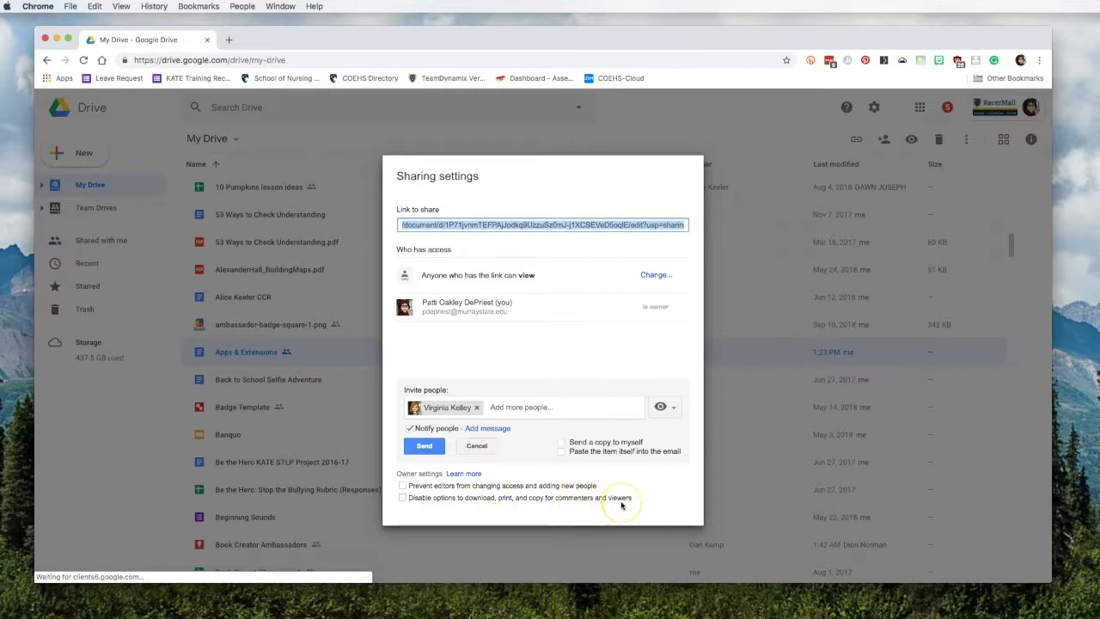
{"action": "left_click", "coordinate": [519, 477]}
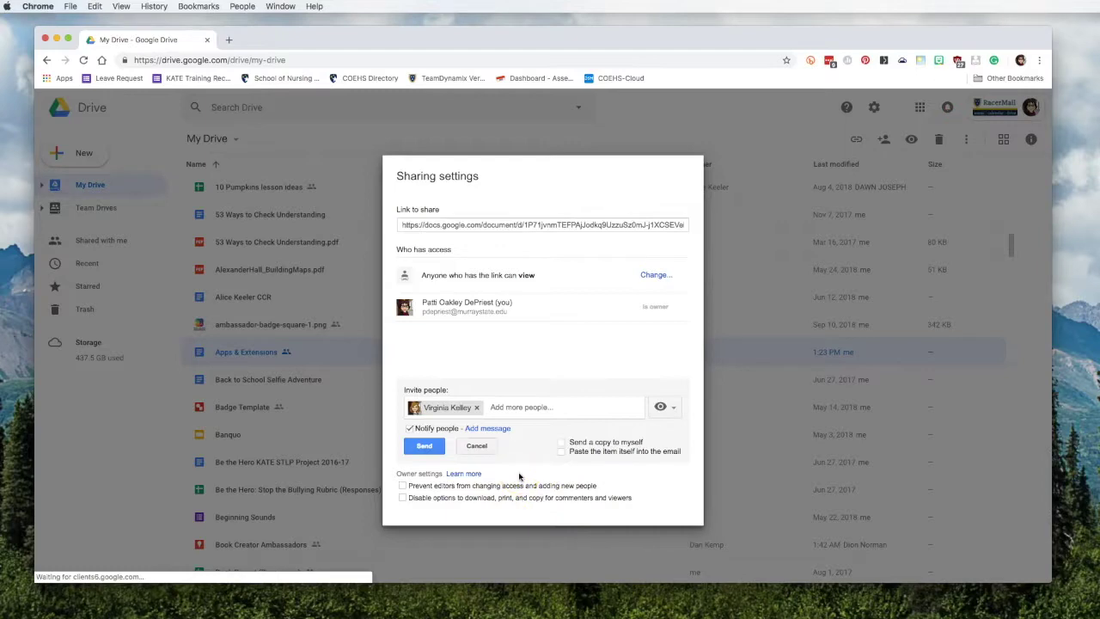
{"action": "left_click", "coordinate": [476, 446]}
{"action": "left_click", "coordinate": [417, 485]}
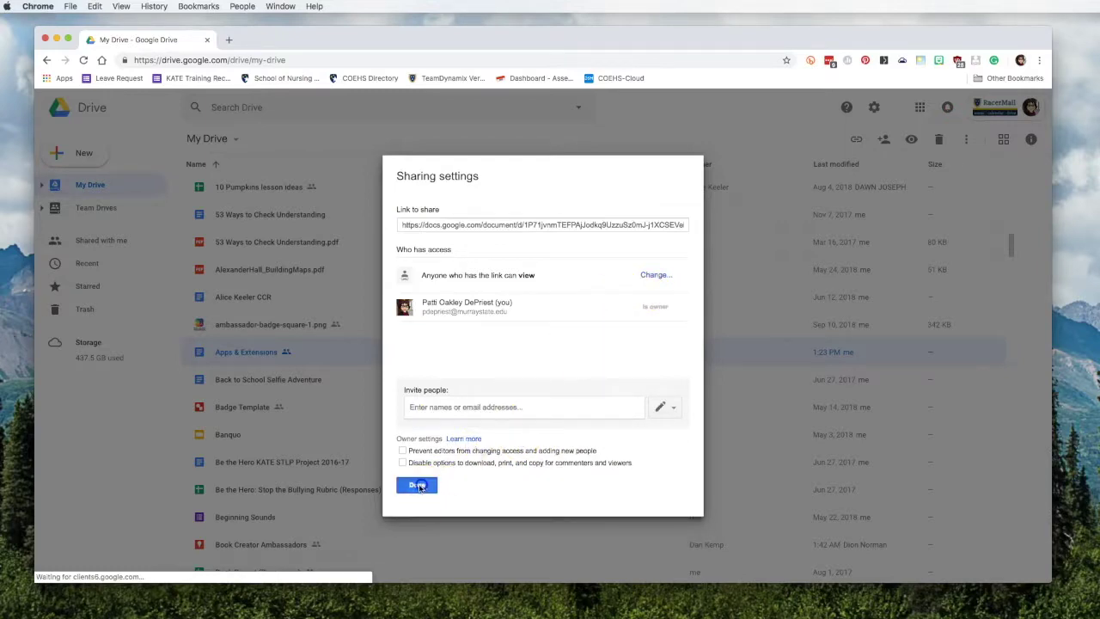
Open the Apps & Extensions document and review its sharing options from inside the document
{"action": "double_click", "coordinate": [249, 353]}
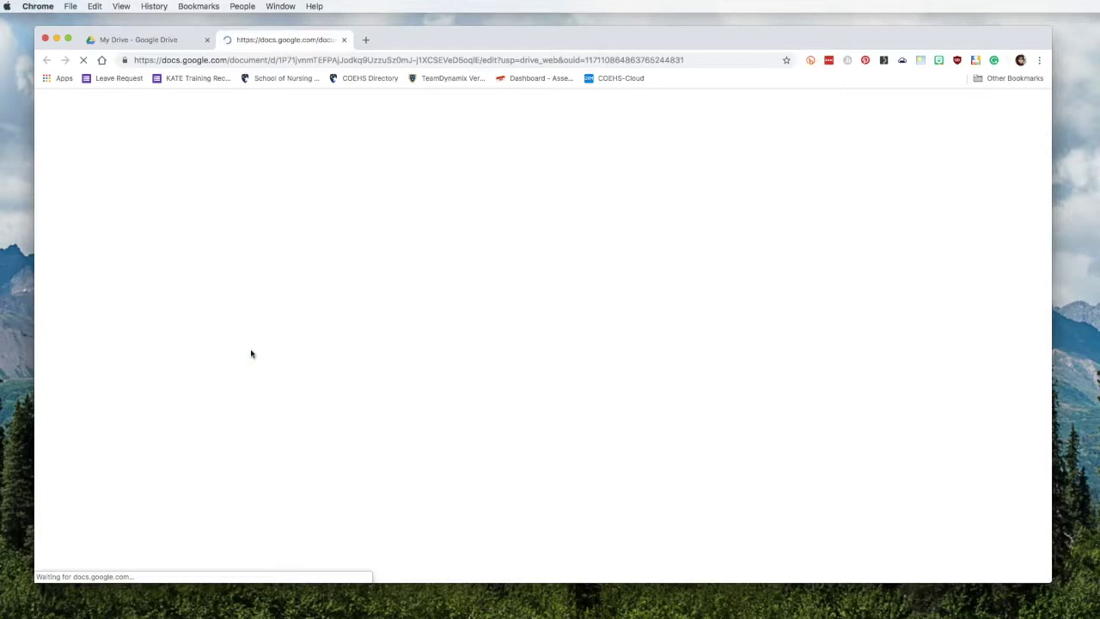
{"action": "left_click", "coordinate": [248, 354]}
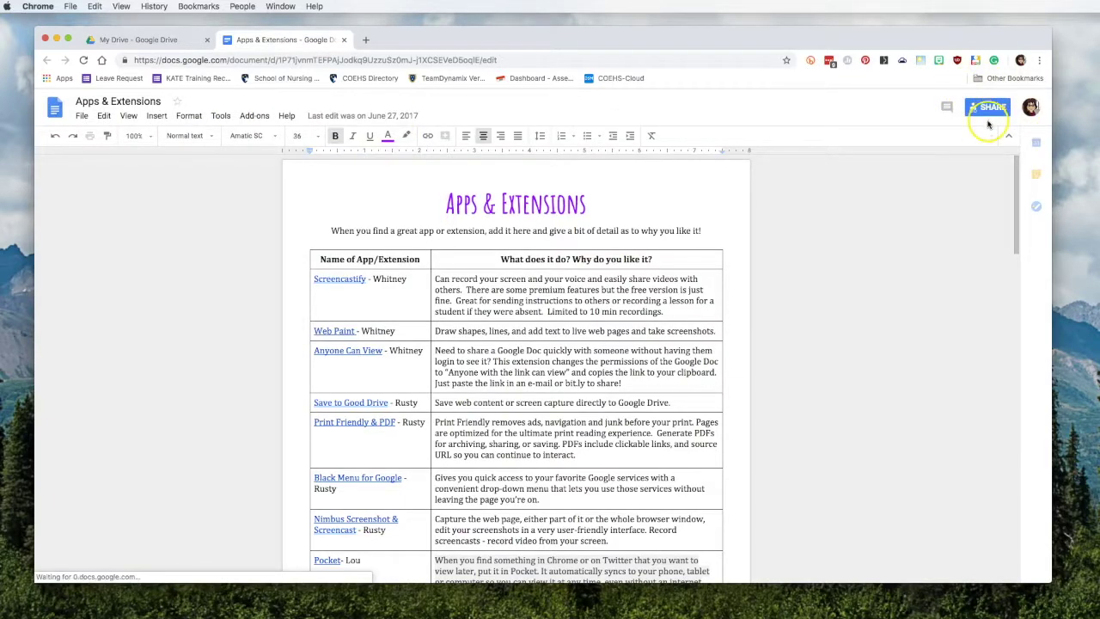
{"action": "left_click", "coordinate": [989, 110]}
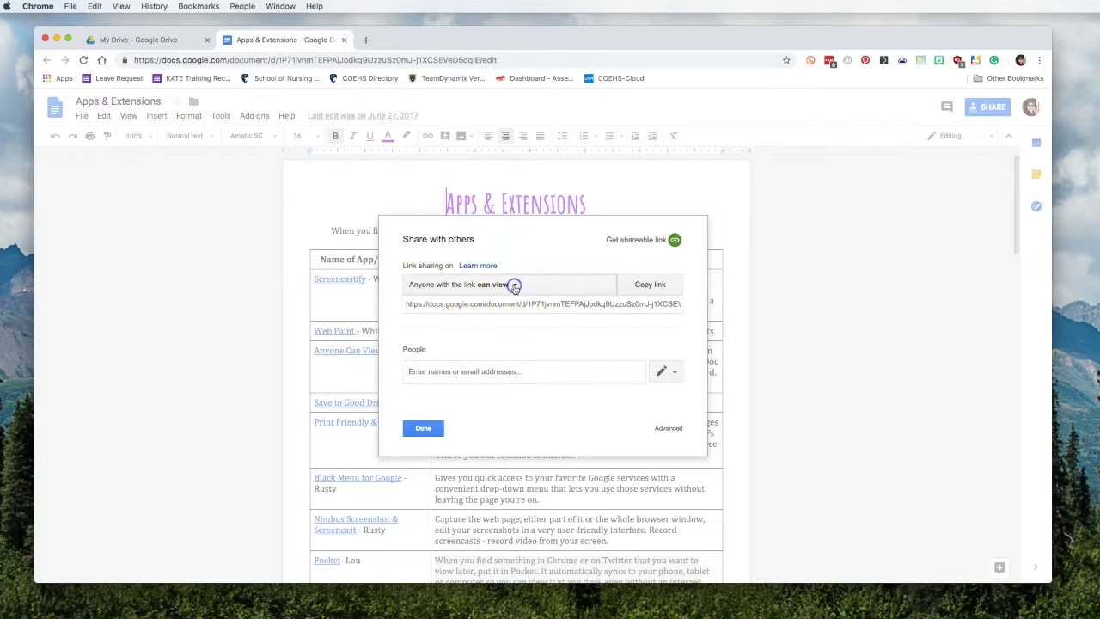
{"action": "left_click", "coordinate": [514, 286]}
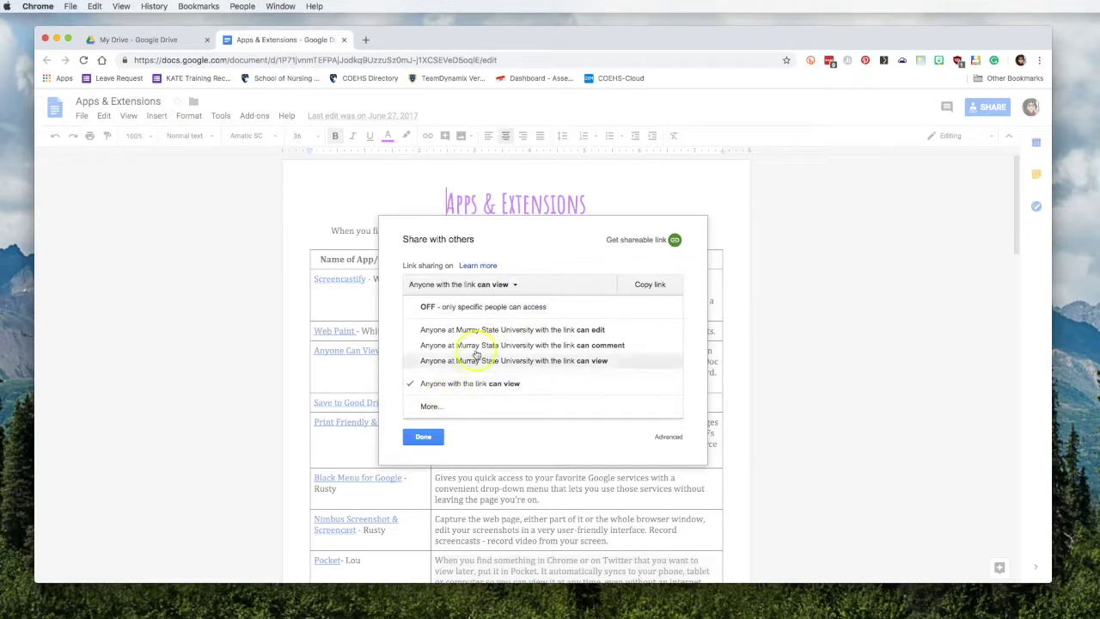
{"action": "left_click", "coordinate": [541, 248]}
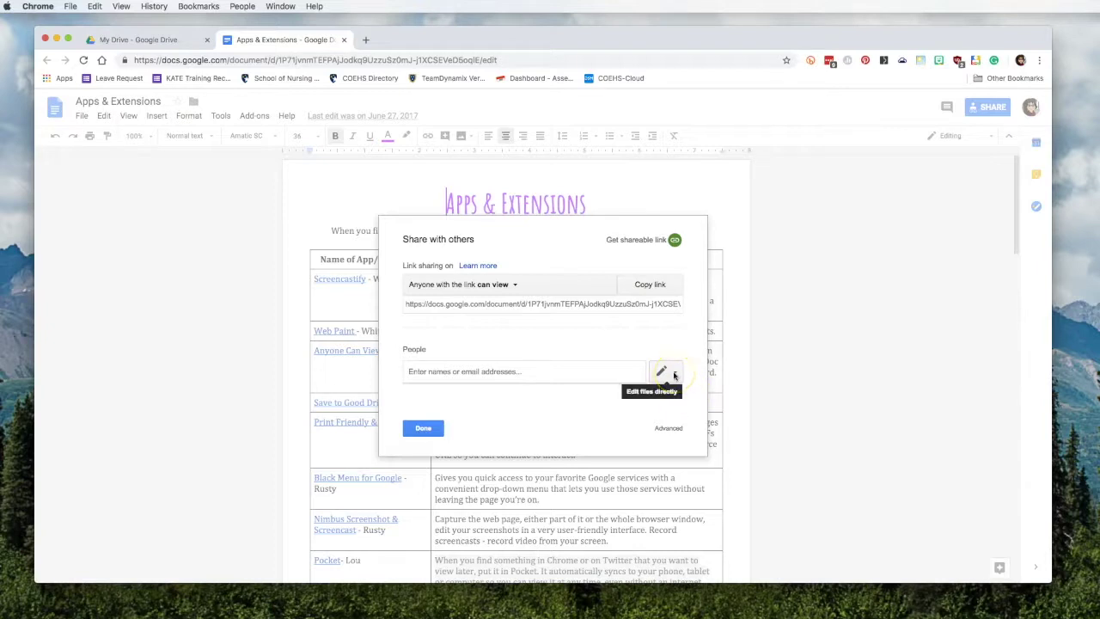
{"action": "left_click", "coordinate": [424, 428]}
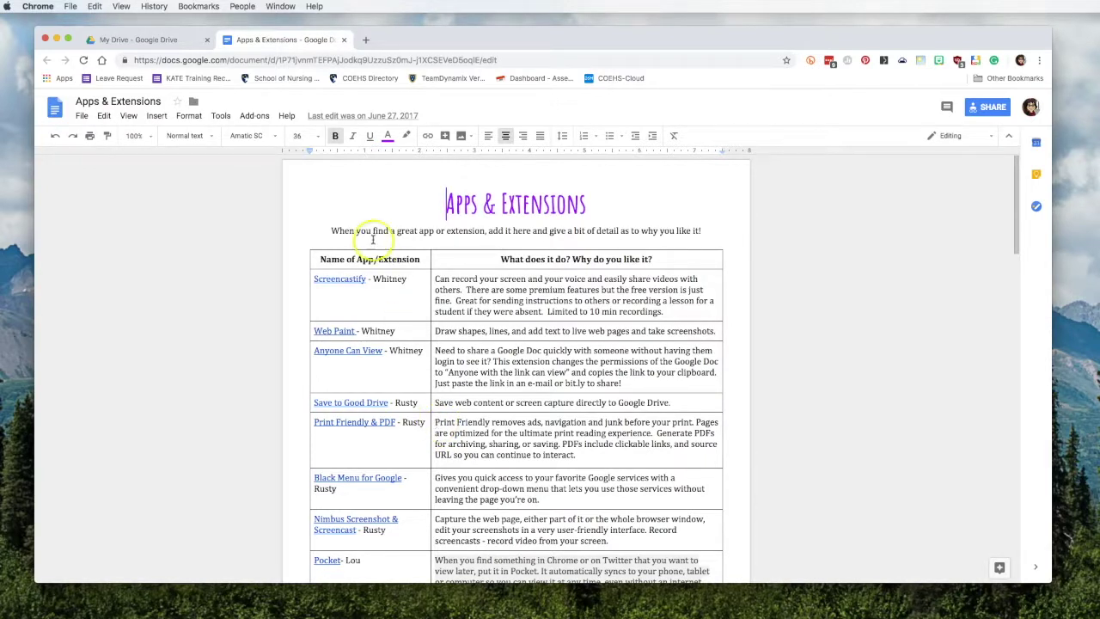
Make a copy of the Apps & Extensions document
{"action": "left_click", "coordinate": [83, 119]}
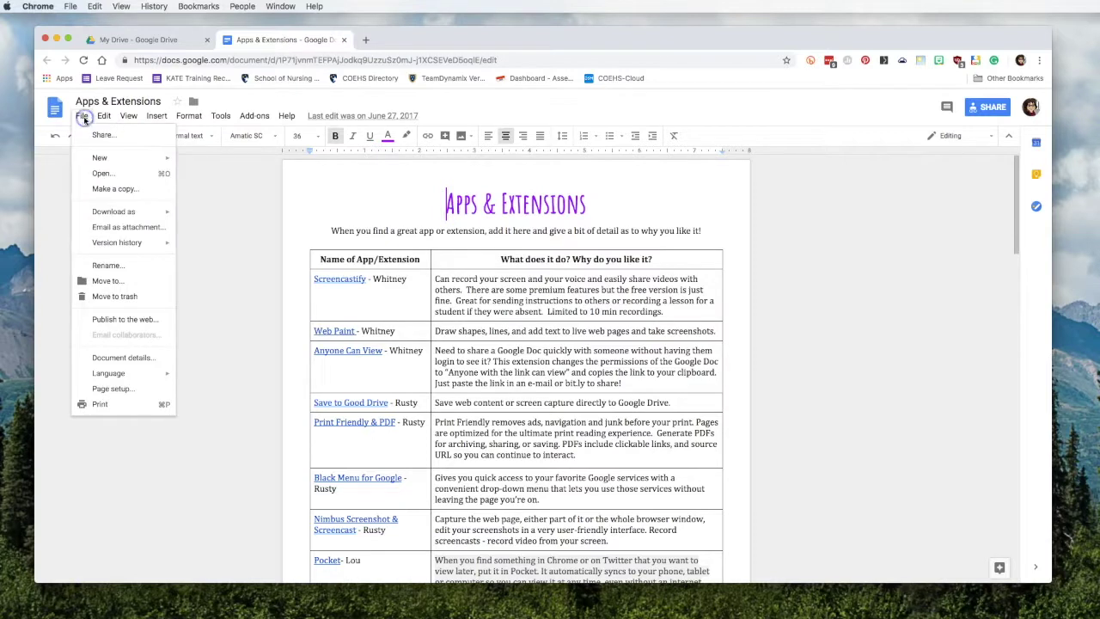
{"action": "left_click", "coordinate": [134, 195]}
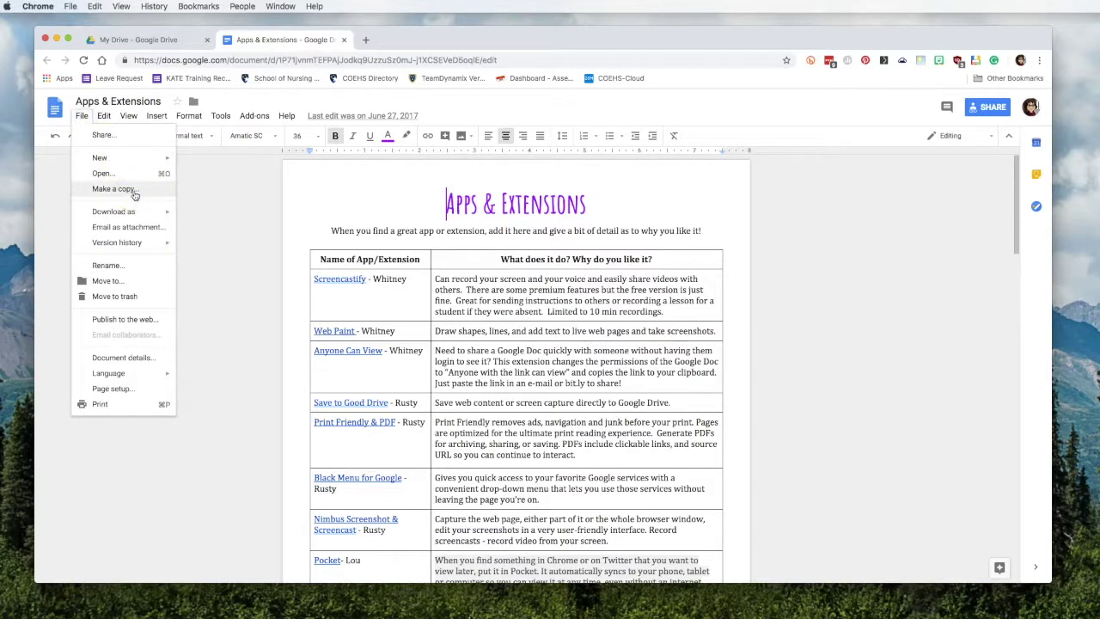